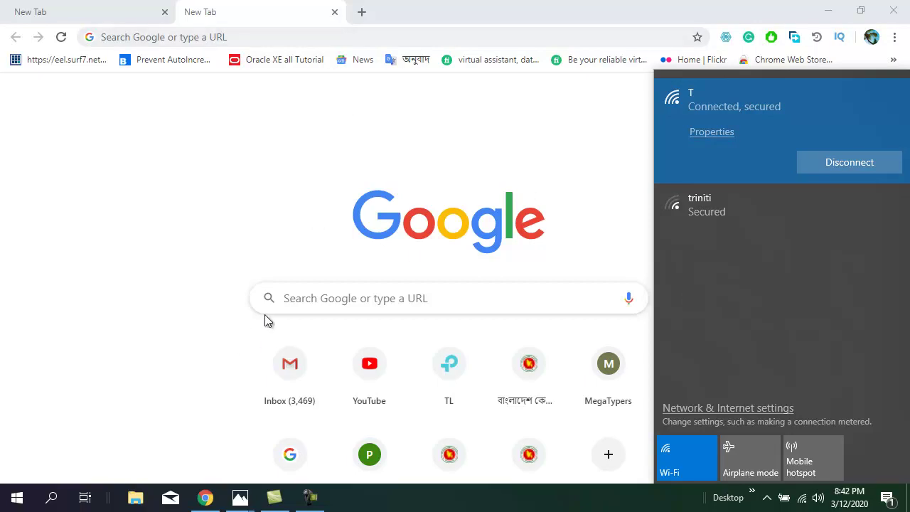
Restore Chrome and load the router admin address 192.168.0.1
{"action": "left_click", "coordinate": [829, 13]}
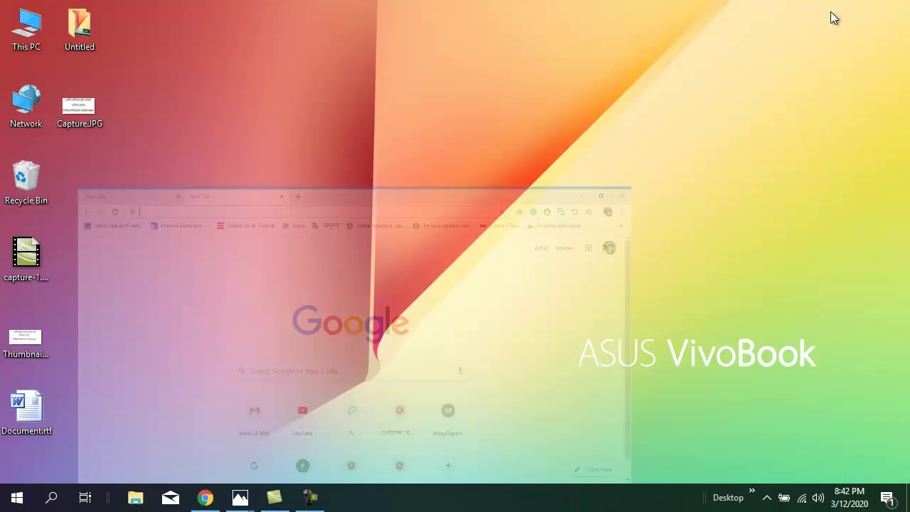
{"action": "left_click", "coordinate": [205, 498]}
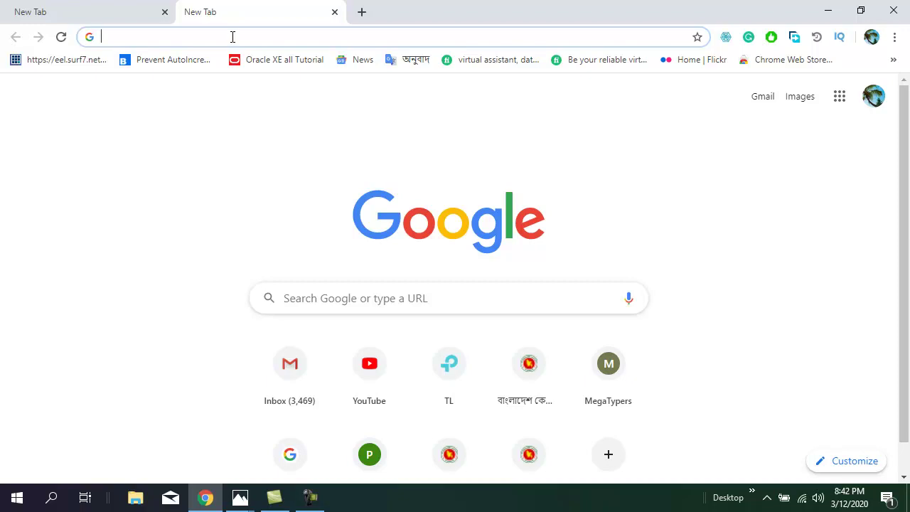
{"action": "type", "text": "192"}
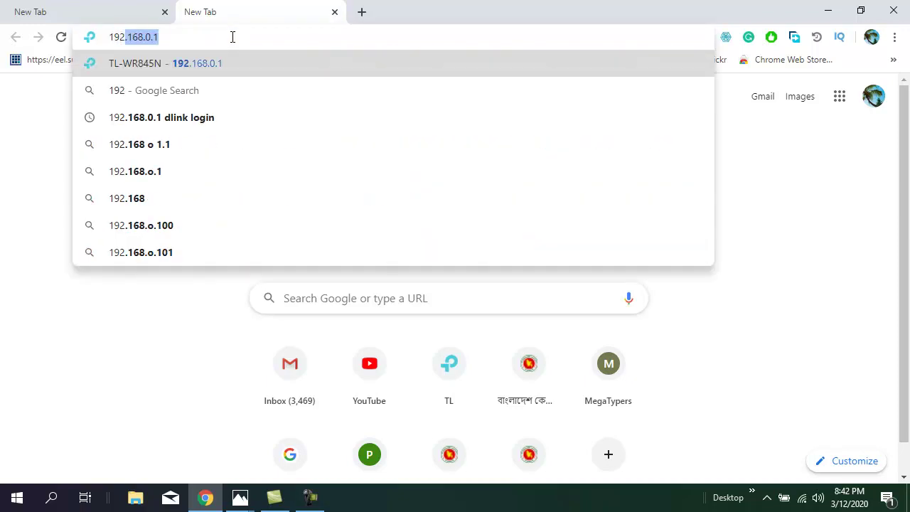
{"action": "type", "text": ".168.0.1"}
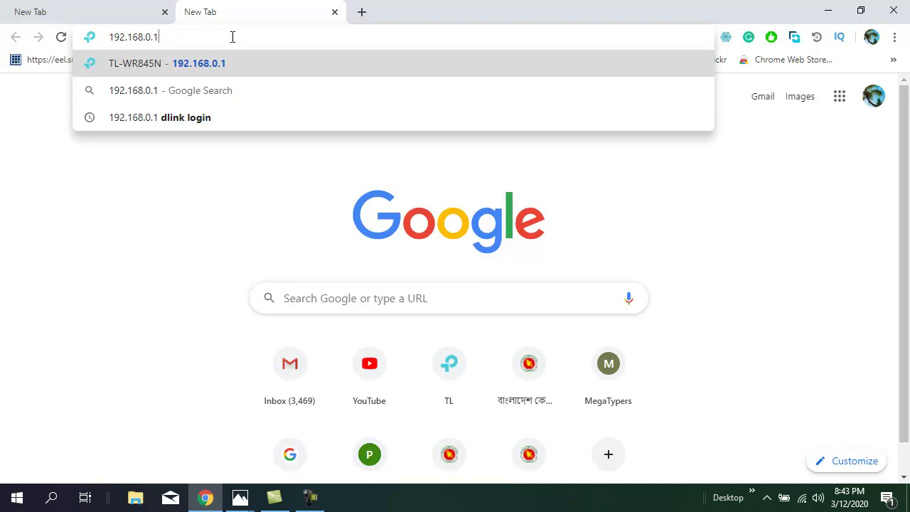
{"action": "key", "text": "Return"}
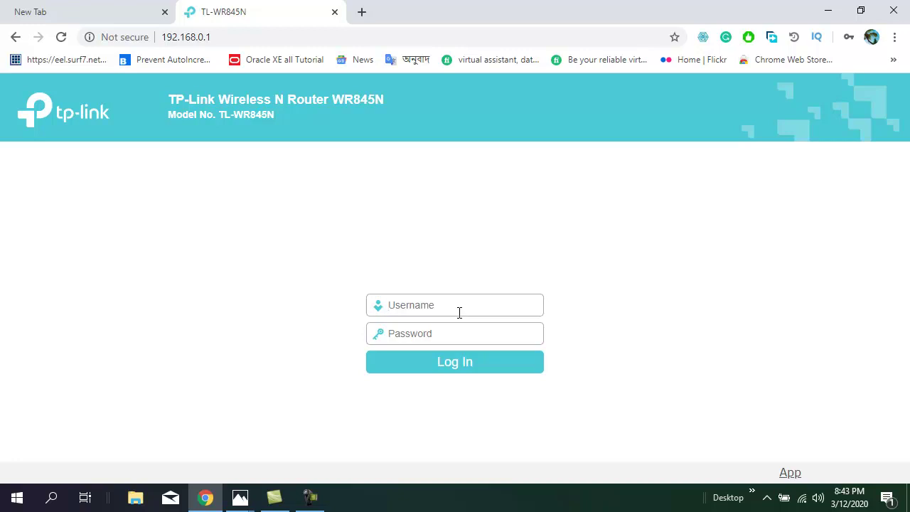
Log in to the TP-Link admin using Chrome's saved router credentials
{"action": "left_click", "coordinate": [459, 313]}
{"action": "type", "text": "N"}
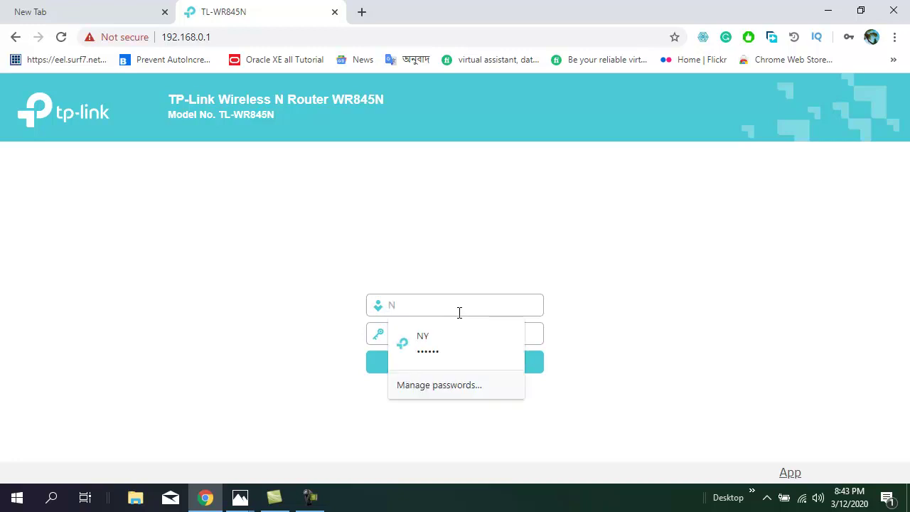
{"action": "type", "text": "Y"}
{"action": "left_click", "coordinate": [437, 343]}
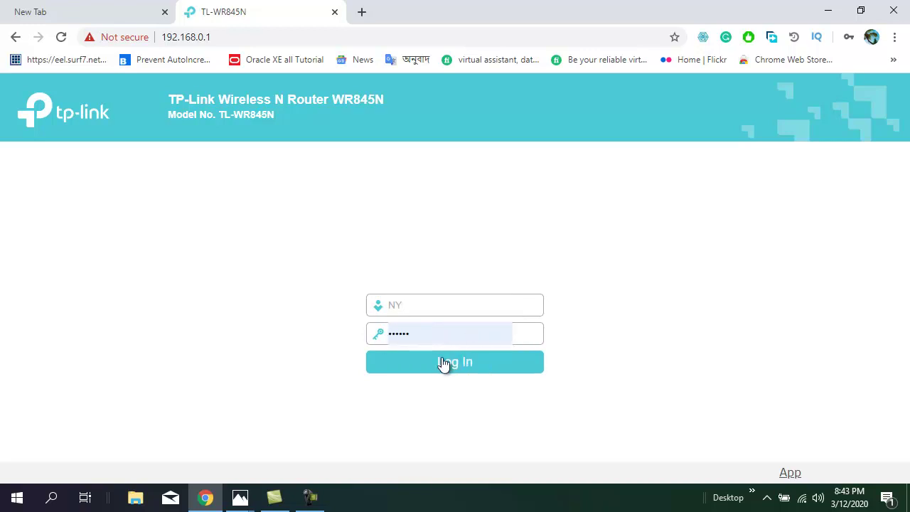
{"action": "left_click", "coordinate": [469, 368]}
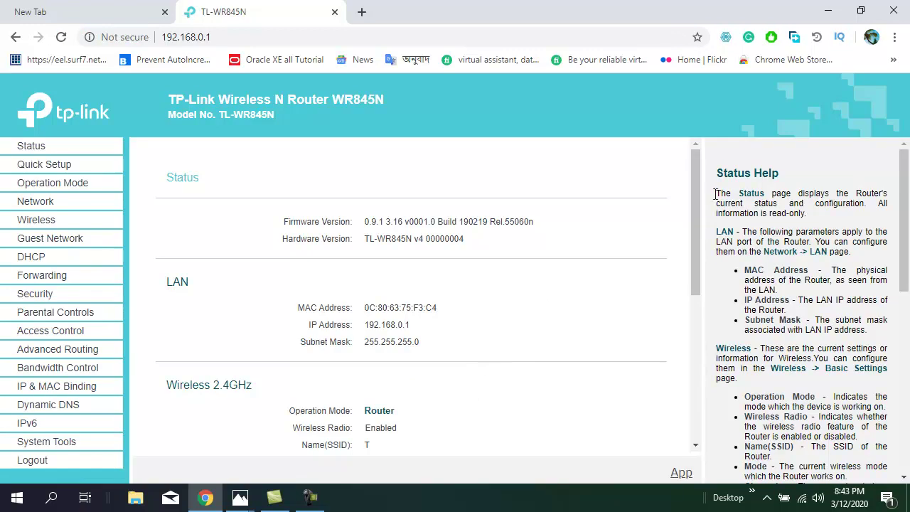
{"action": "mouse_move", "coordinate": [696, 175]}
{"action": "left_mouse_down"}
{"action": "mouse_move", "coordinate": [711, 224]}
{"action": "mouse_move", "coordinate": [697, 304]}
{"action": "mouse_move", "coordinate": [699, 168]}
{"action": "left_mouse_up"}
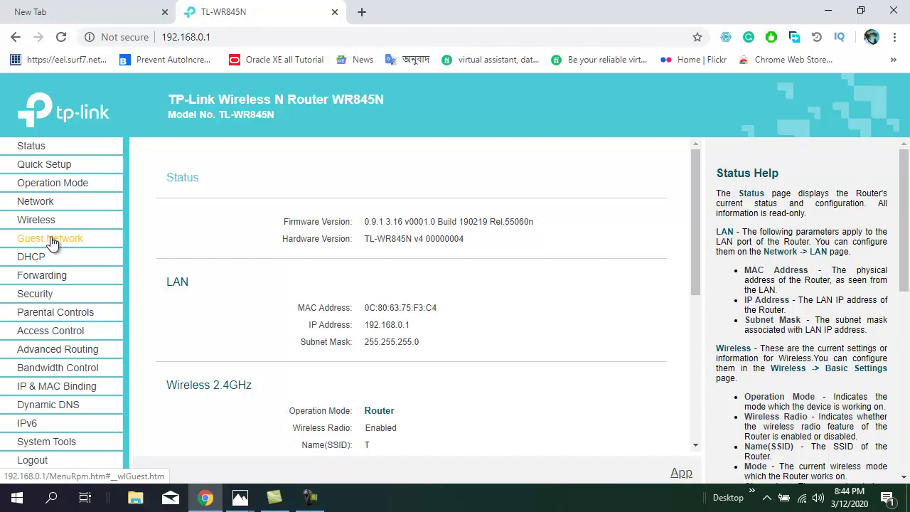
Go to the Guest Network page from the left menu, glancing at the laptop's Wi-Fi list
{"action": "left_click", "coordinate": [51, 243]}
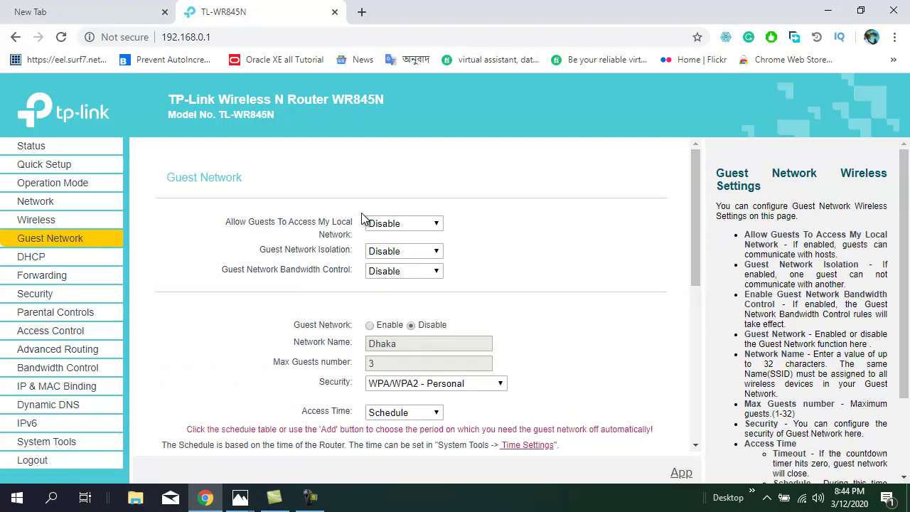
{"action": "left_click_drag", "start_coordinate": [694, 199], "coordinate": [696, 164]}
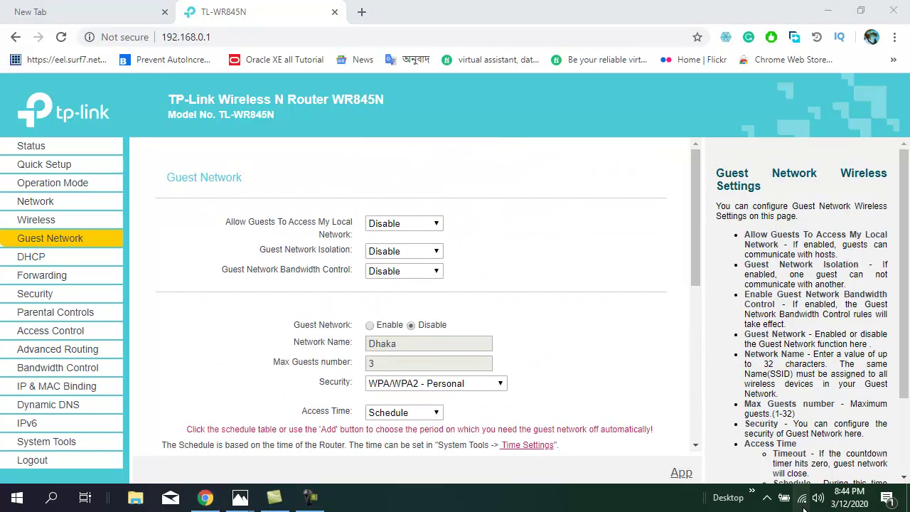
{"action": "left_click", "coordinate": [802, 499]}
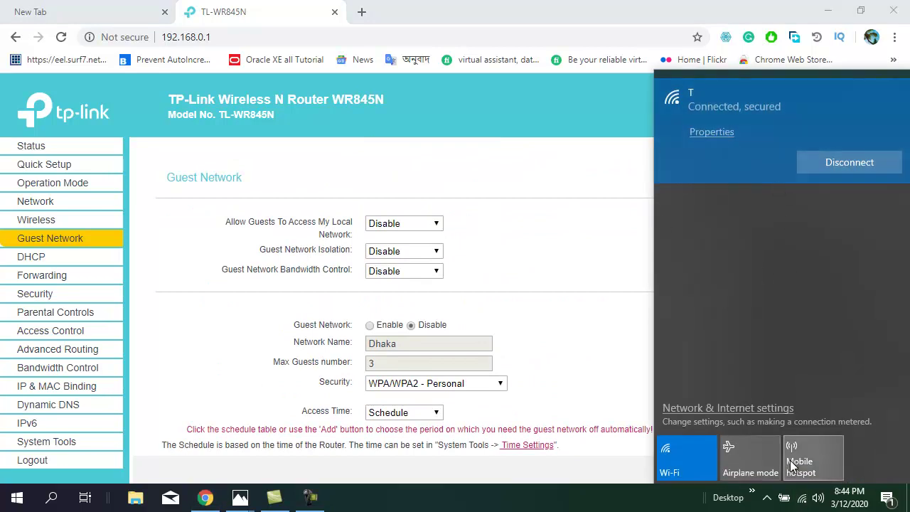
{"action": "left_click", "coordinate": [802, 500]}
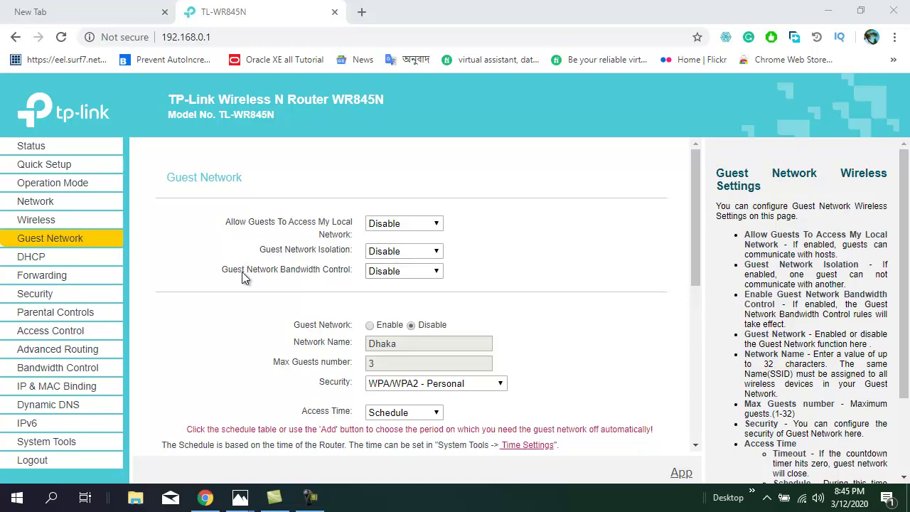
Enable guest bandwidth control and set maximum egress bandwidth to 1024 Kbps
{"action": "left_click", "coordinate": [436, 272]}
{"action": "left_click", "coordinate": [412, 297]}
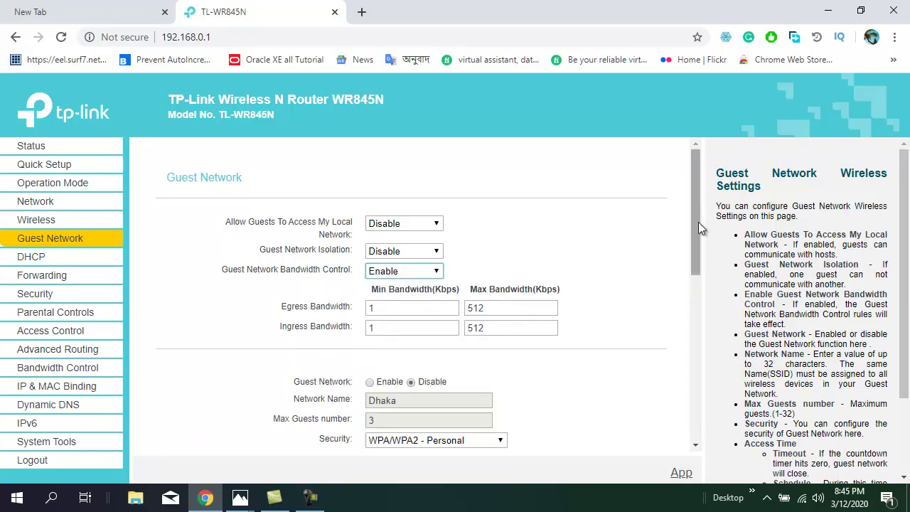
{"action": "left_click_drag", "start_coordinate": [697, 222], "coordinate": [697, 243]}
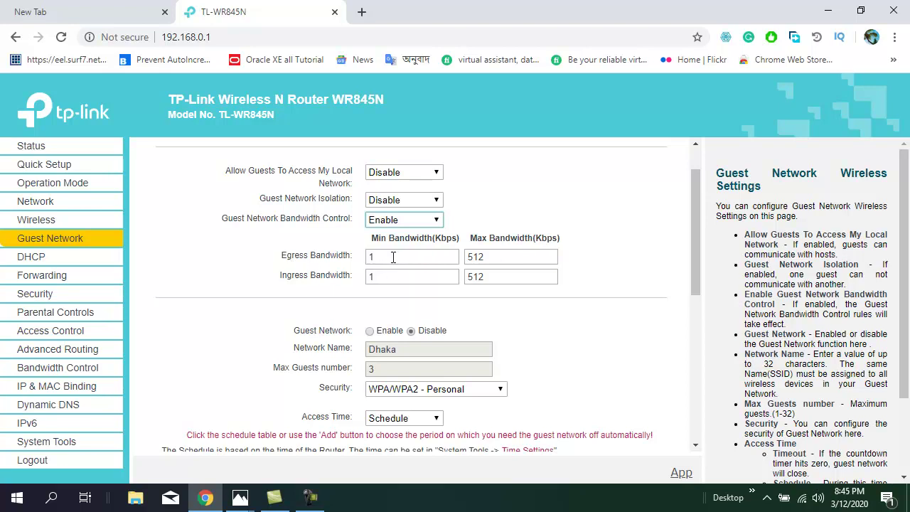
{"action": "left_click_drag", "start_coordinate": [390, 257], "coordinate": [355, 253]}
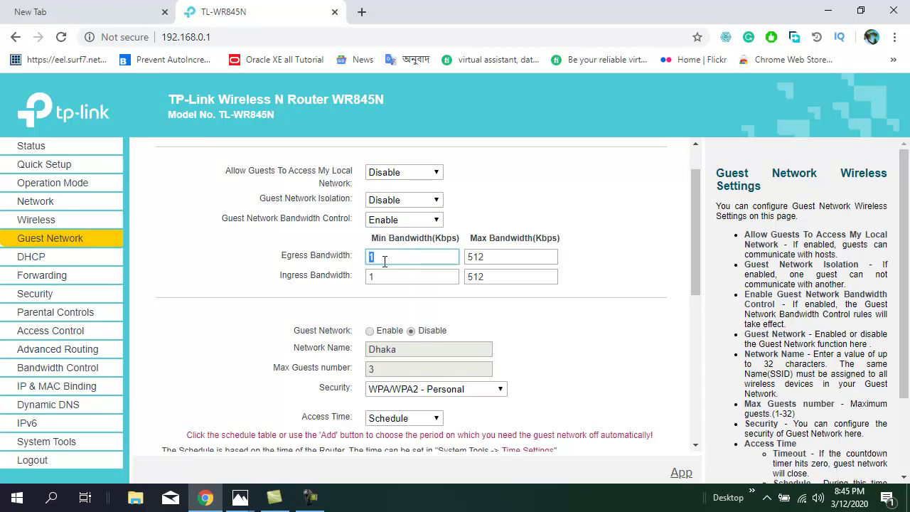
{"action": "type", "text": "0"}
{"action": "key", "text": "BackSpace"}
{"action": "double_click", "coordinate": [507, 261]}
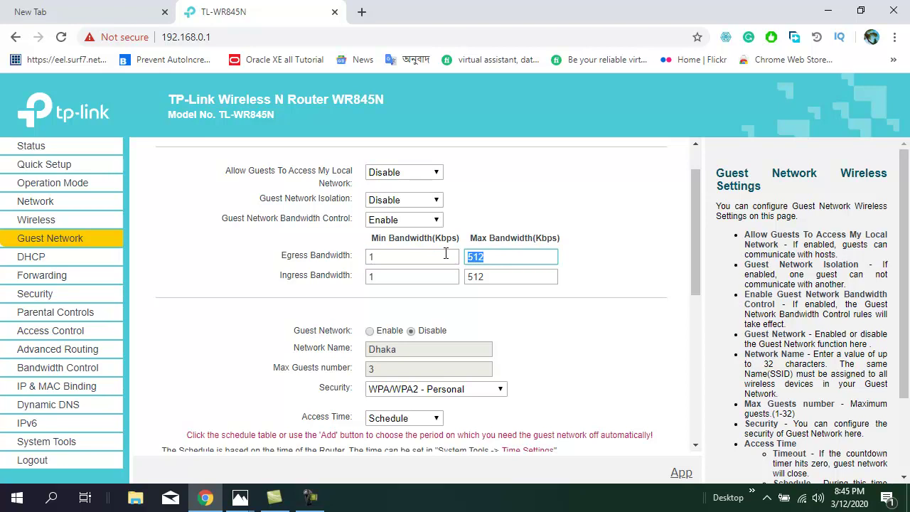
{"action": "type", "text": "1024"}
Set the maximum ingress bandwidth to 1024 Kbps
{"action": "left_click", "coordinate": [377, 277]}
{"action": "left_click_drag", "start_coordinate": [377, 277], "coordinate": [340, 274]}
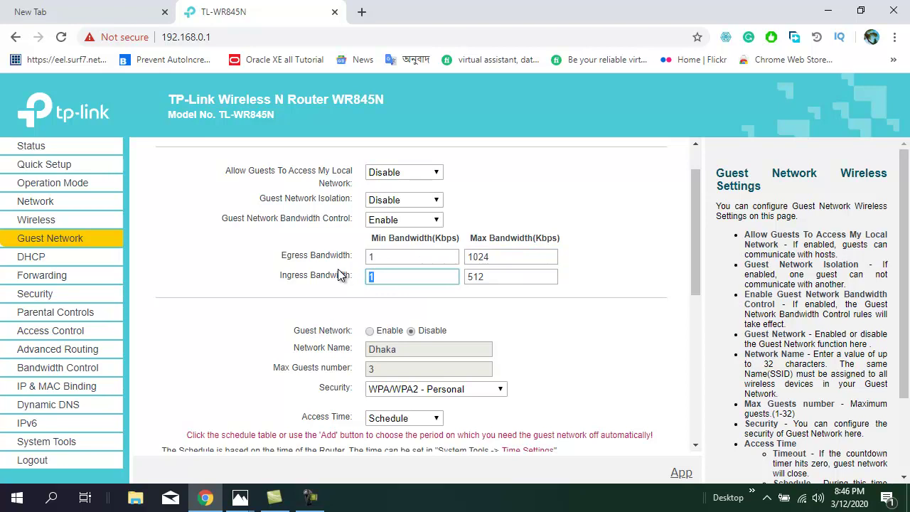
{"action": "key", "text": "Tab"}
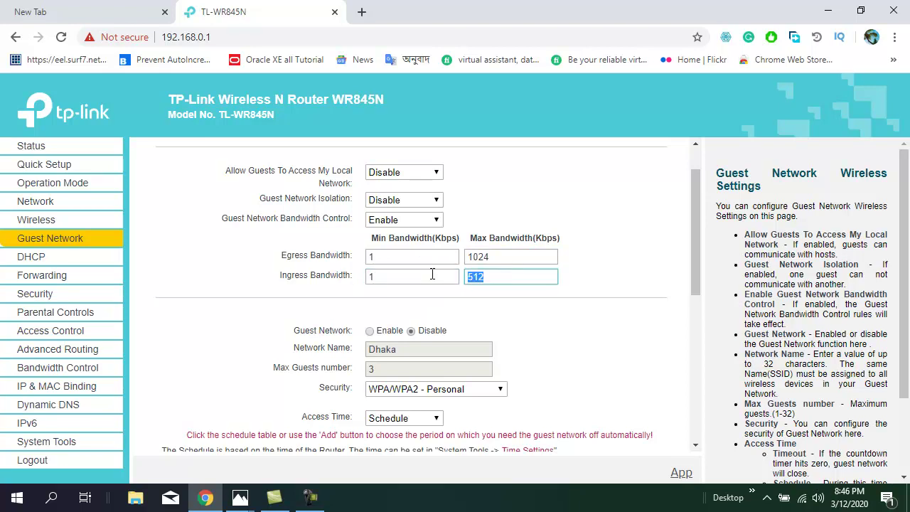
{"action": "type", "text": "1024"}
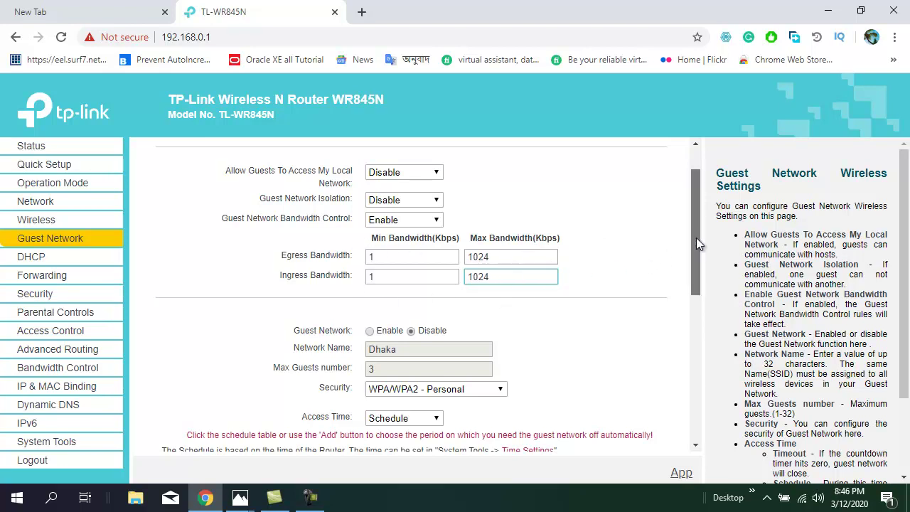
Enable the guest network and check the laptop's current Wi-Fi connection
{"action": "left_click_drag", "start_coordinate": [699, 244], "coordinate": [701, 256]}
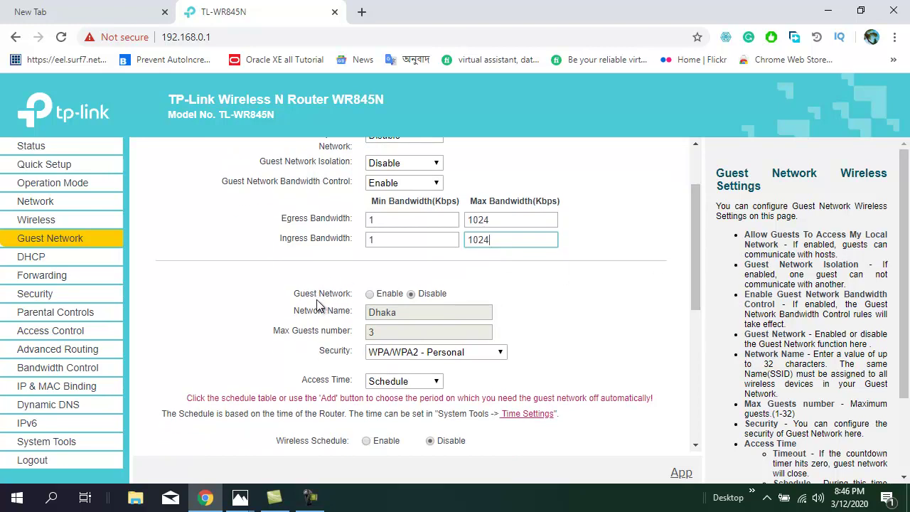
{"action": "left_click", "coordinate": [369, 294]}
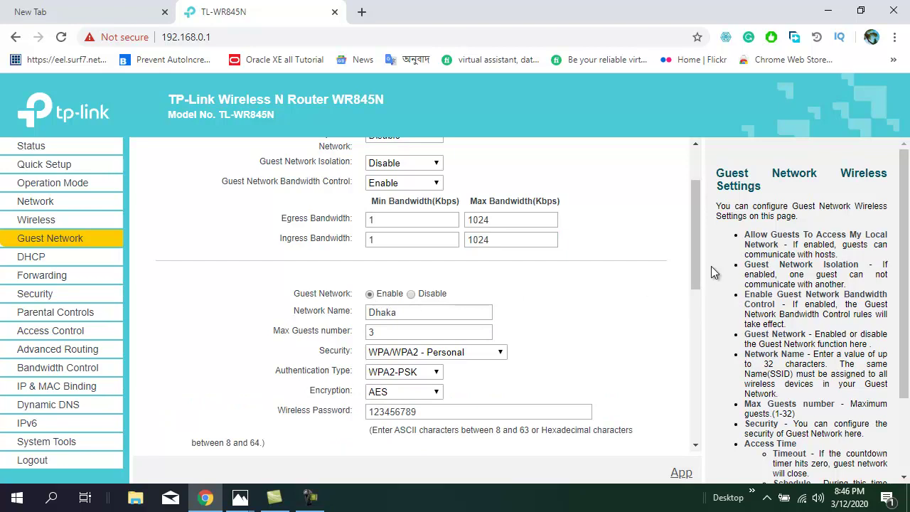
{"action": "left_click_drag", "start_coordinate": [691, 245], "coordinate": [697, 260]}
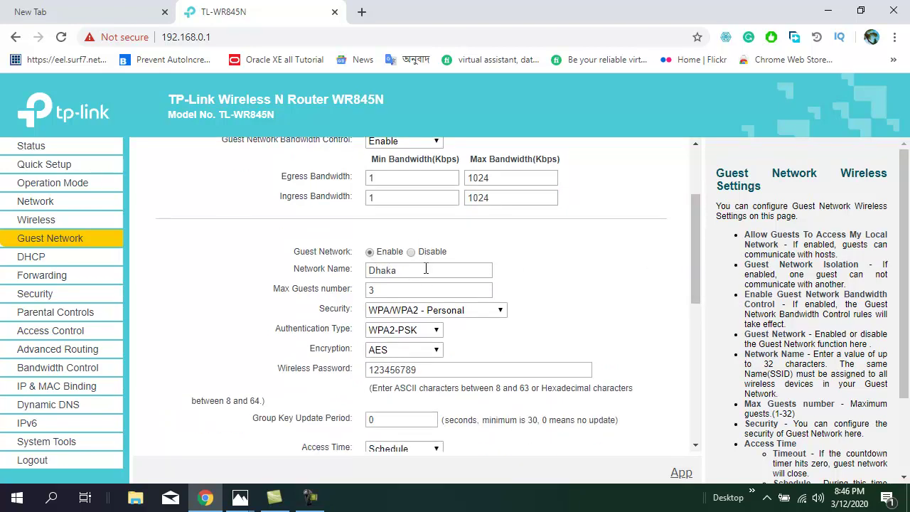
{"action": "left_click", "coordinate": [802, 497]}
{"action": "left_click", "coordinate": [802, 498]}
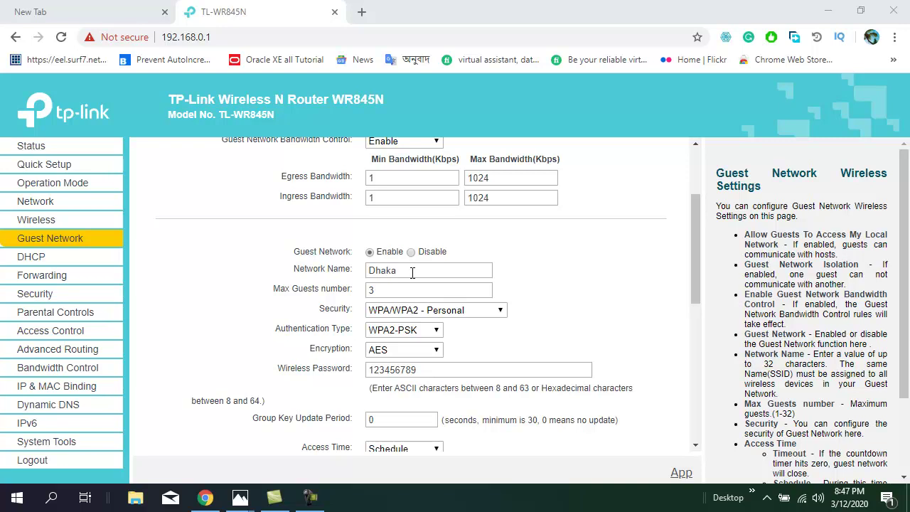
Rename the guest network from Dhaka to Ctg and set Max Guests to 5
{"action": "left_click_drag", "start_coordinate": [407, 271], "coordinate": [338, 276]}
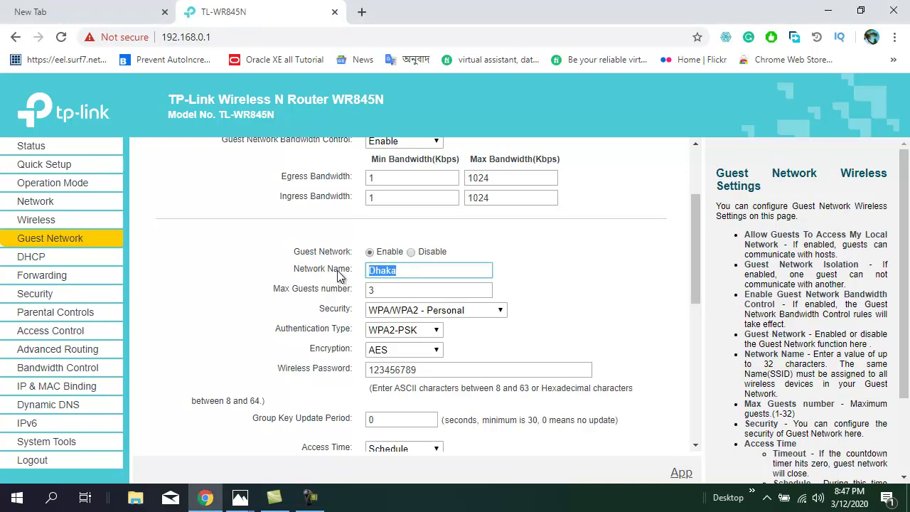
{"action": "type", "text": "Ctg"}
{"action": "double_click", "coordinate": [403, 291]}
{"action": "type", "text": "44"}
{"action": "key", "text": "BackSpace"}
{"action": "key", "text": "BackSpace"}
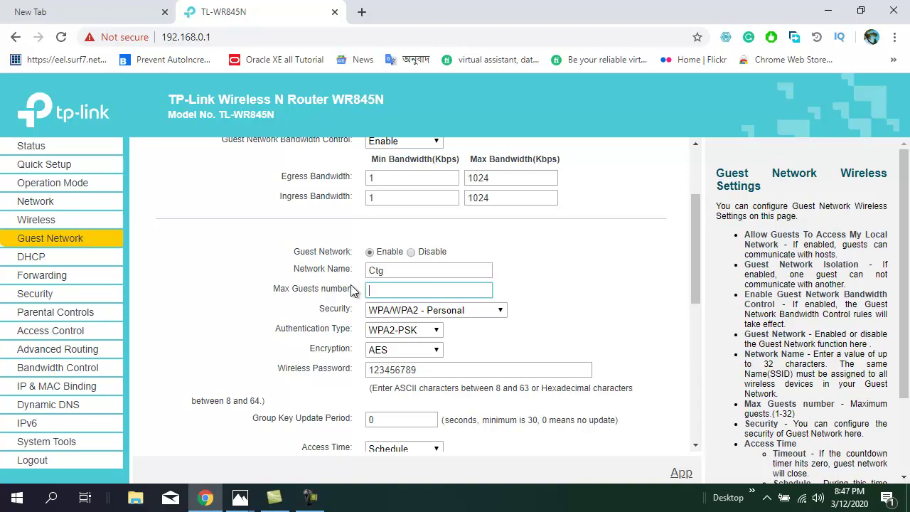
{"action": "type", "text": "5"}
{"action": "left_click_drag", "start_coordinate": [695, 272], "coordinate": [693, 282]}
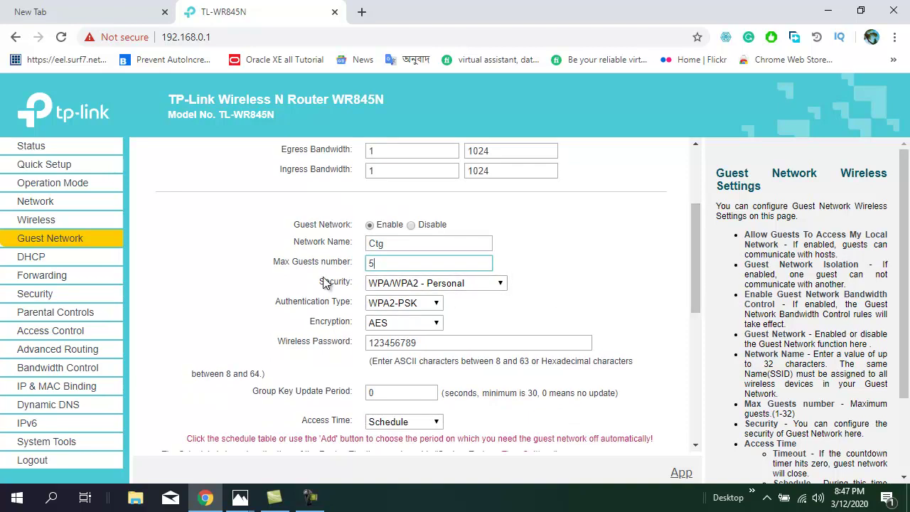
Set the guest network Security to Disable Wireless Security
{"action": "left_click", "coordinate": [502, 284]}
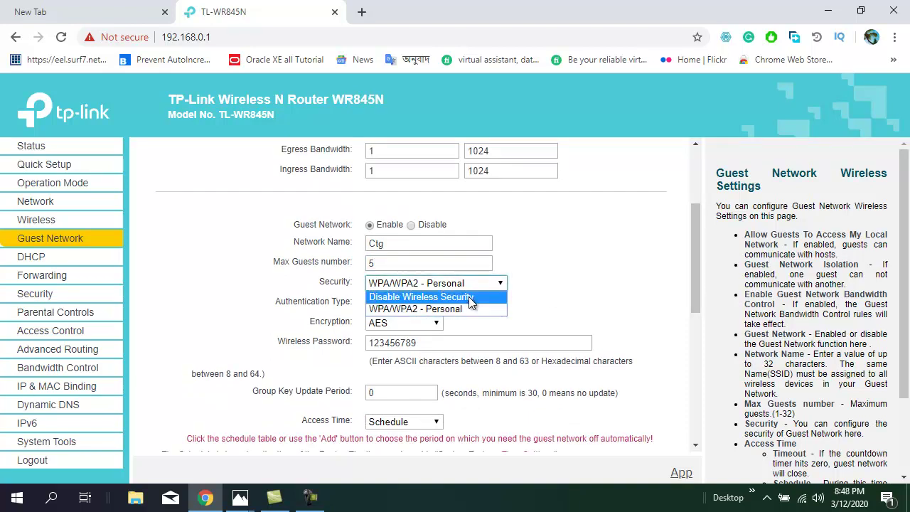
{"action": "left_click", "coordinate": [491, 297]}
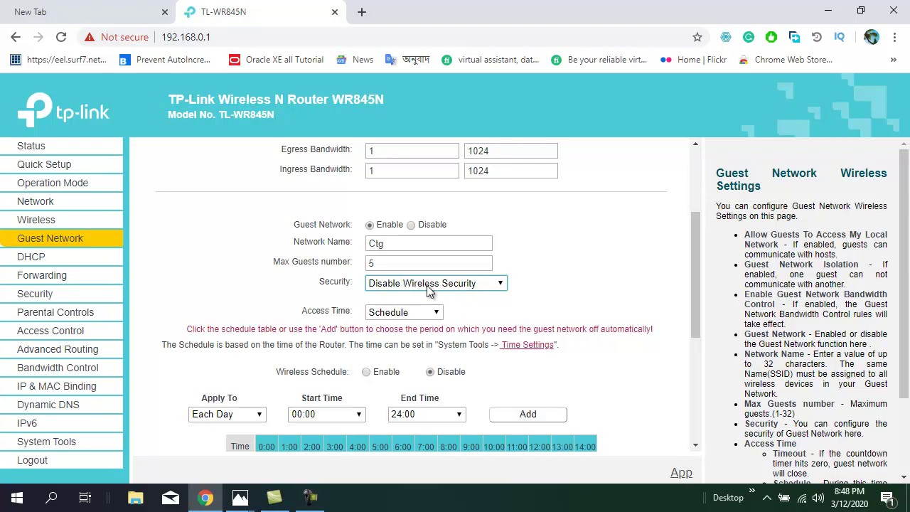
Set Security to WPA/WPA2 - Personal with WPA2-PSK authentication and AES encryption
{"action": "left_click", "coordinate": [501, 285]}
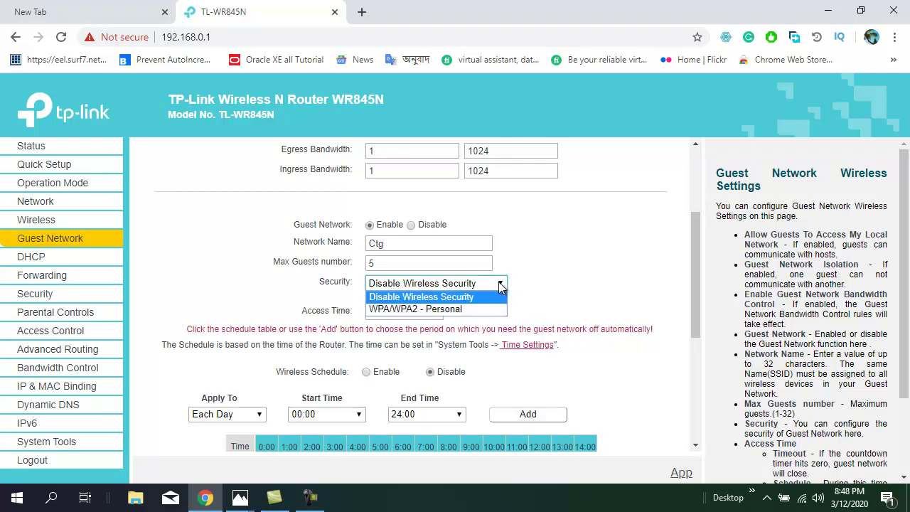
{"action": "left_click", "coordinate": [445, 311]}
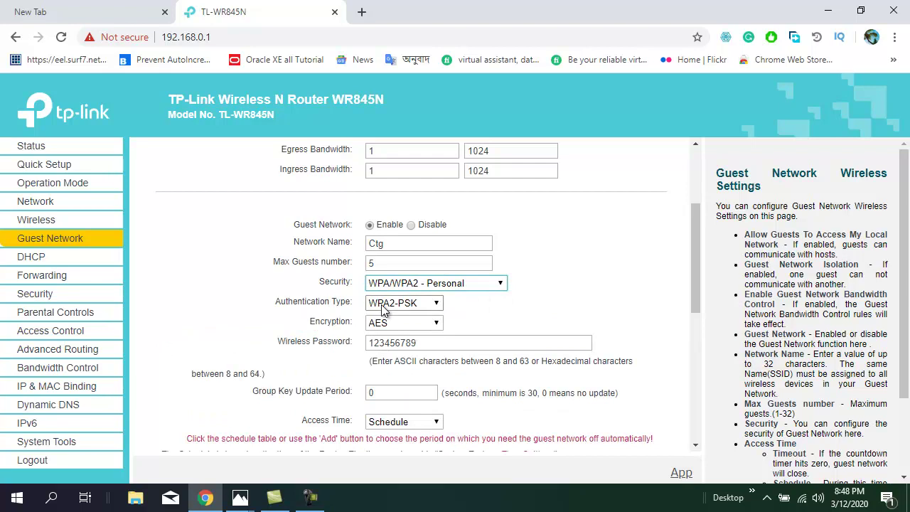
{"action": "left_click", "coordinate": [435, 304]}
{"action": "left_click", "coordinate": [418, 342]}
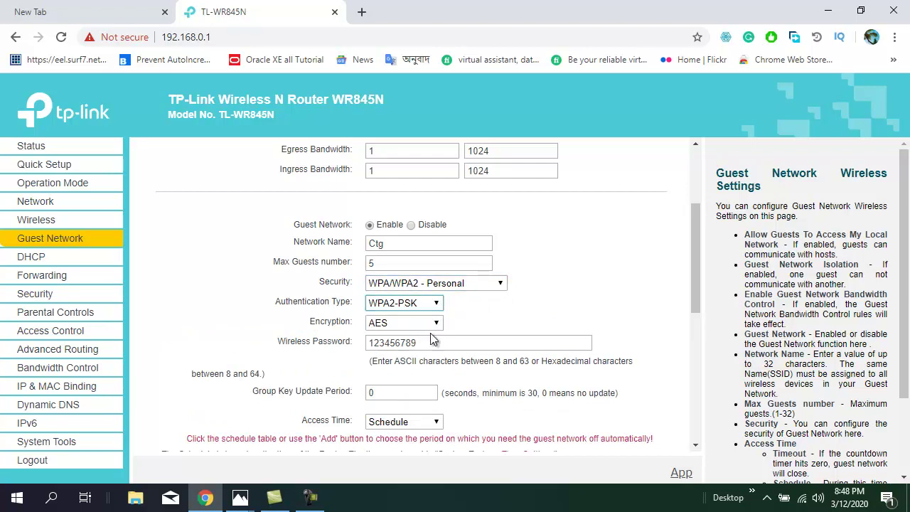
{"action": "left_click", "coordinate": [435, 327]}
{"action": "left_click", "coordinate": [404, 338]}
{"action": "left_click", "coordinate": [433, 327]}
{"action": "left_click", "coordinate": [397, 358]}
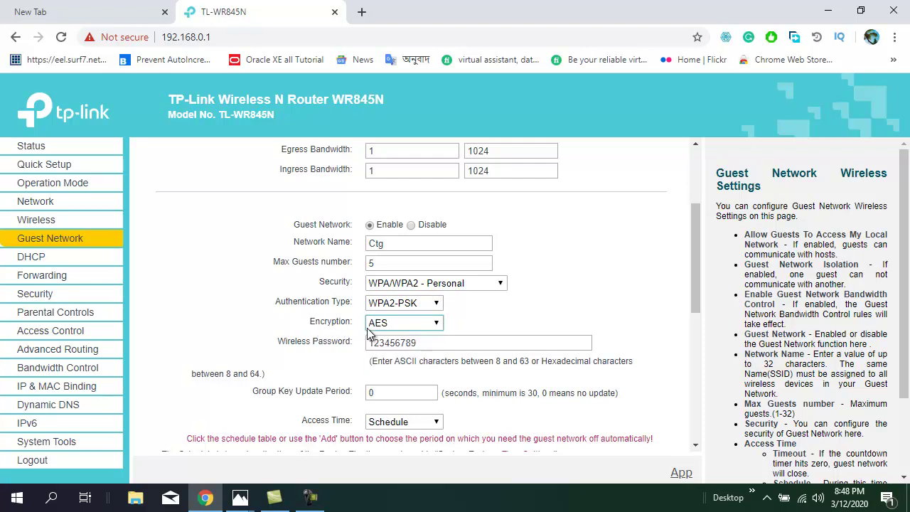
{"action": "left_click", "coordinate": [480, 320]}
Replace the guest Wireless Password with a newly typed password
{"action": "left_click_drag", "start_coordinate": [433, 344], "coordinate": [332, 343]}
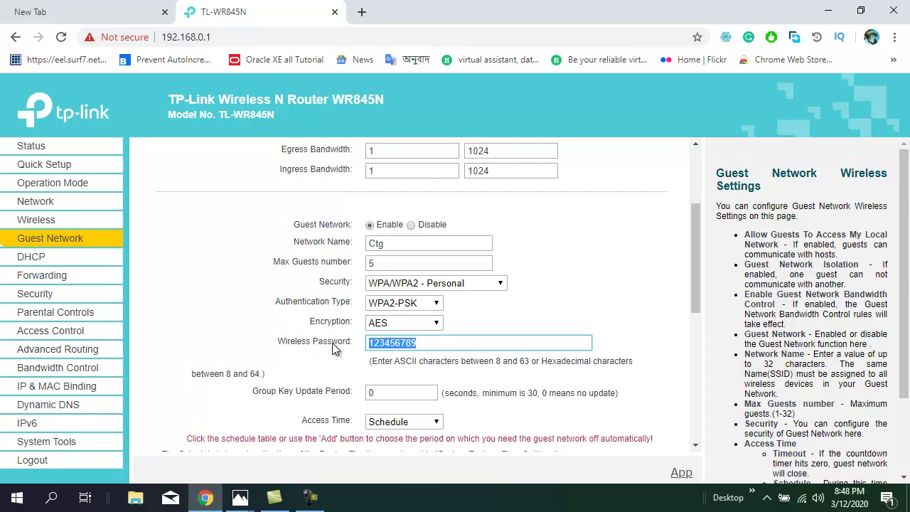
{"action": "key", "text": "BackSpace"}
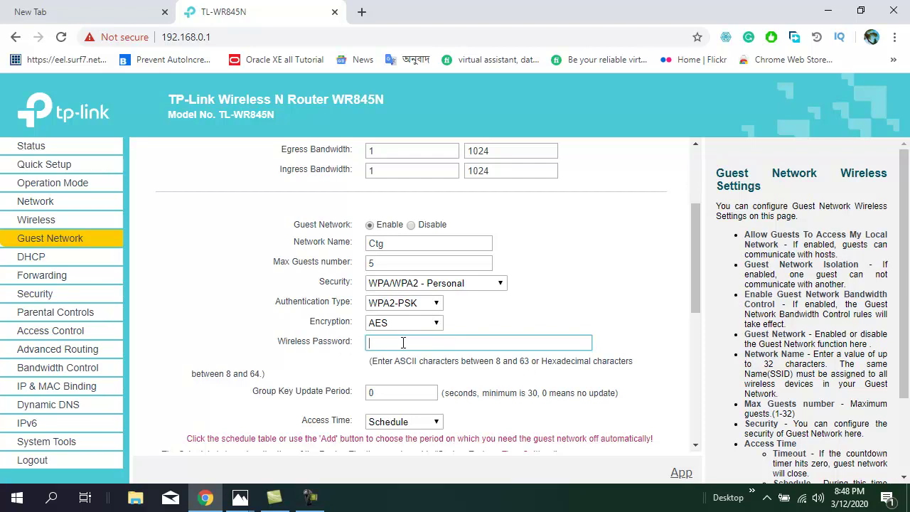
{"action": "type", "text": "23456789"}
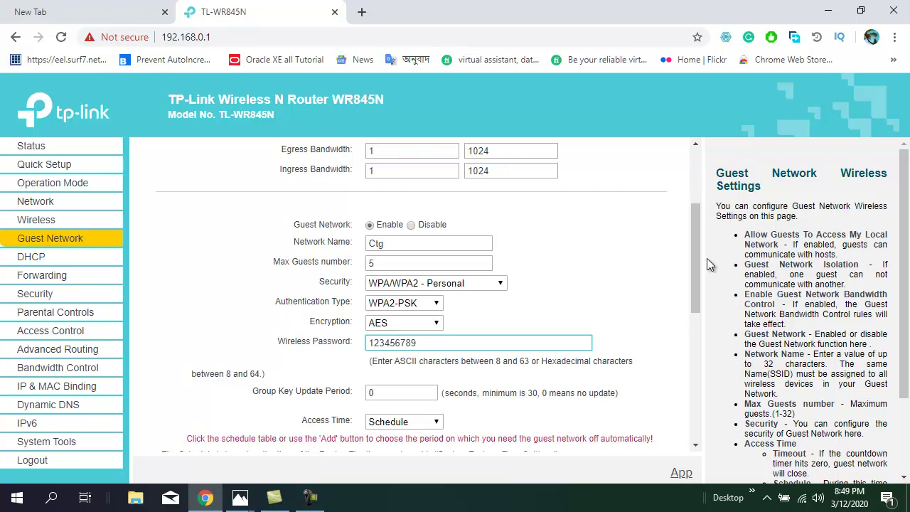
{"action": "left_click_drag", "start_coordinate": [697, 249], "coordinate": [698, 288]}
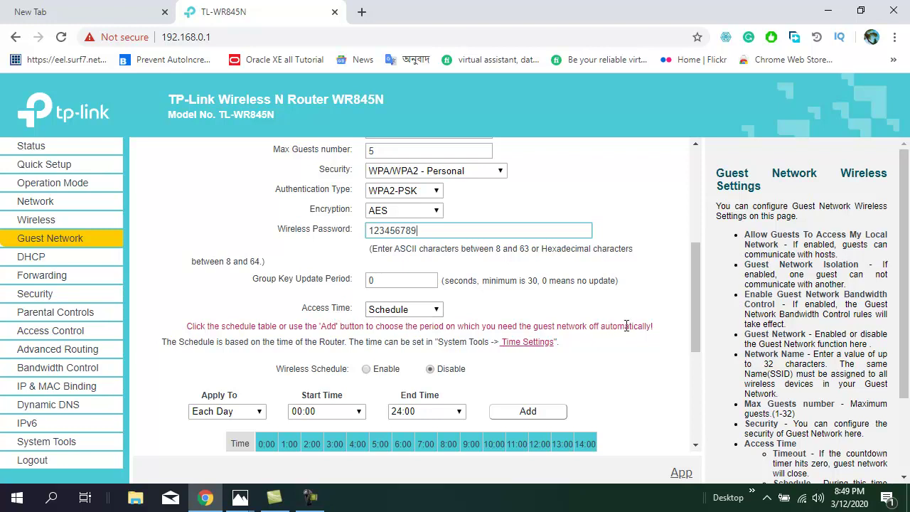
Keep Access Time on Schedule and set Wireless Schedule to Enable
{"action": "left_click_drag", "start_coordinate": [696, 314], "coordinate": [698, 322]}
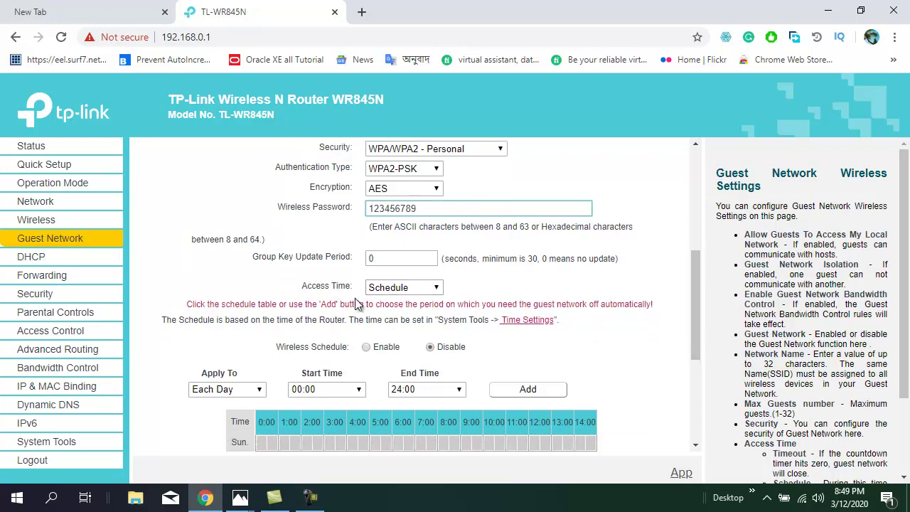
{"action": "left_click", "coordinate": [437, 288]}
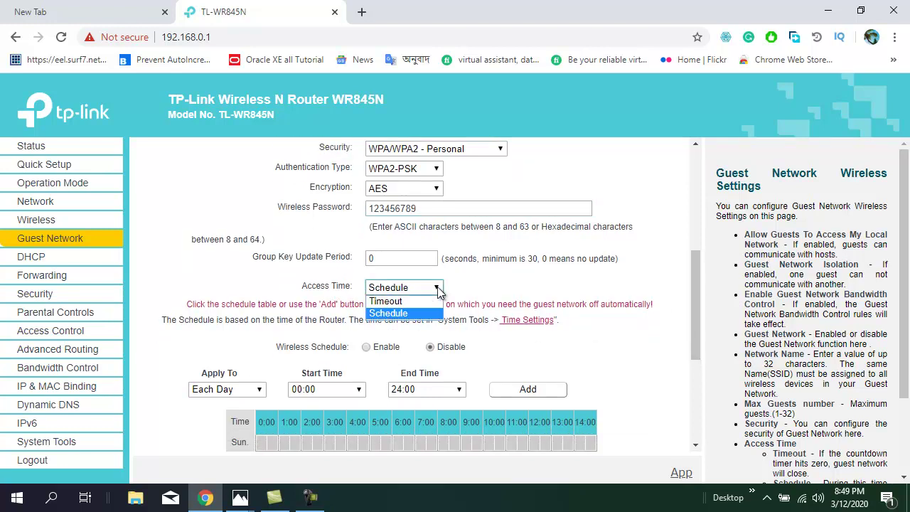
{"action": "left_click", "coordinate": [398, 313]}
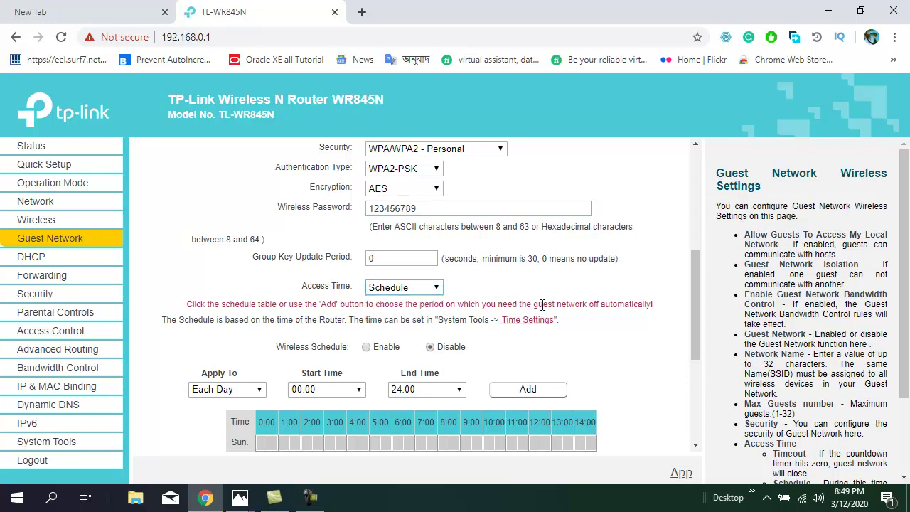
{"action": "left_click_drag", "start_coordinate": [697, 296], "coordinate": [699, 308]}
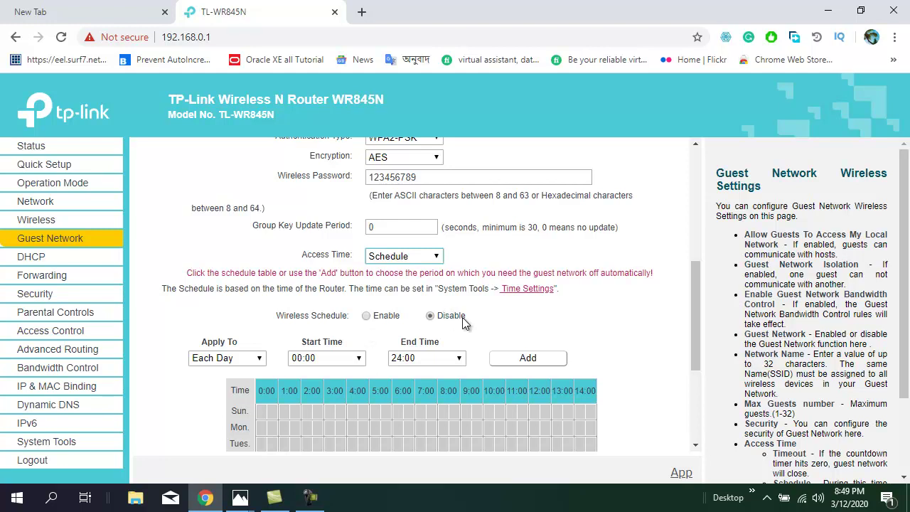
{"action": "left_click", "coordinate": [366, 317]}
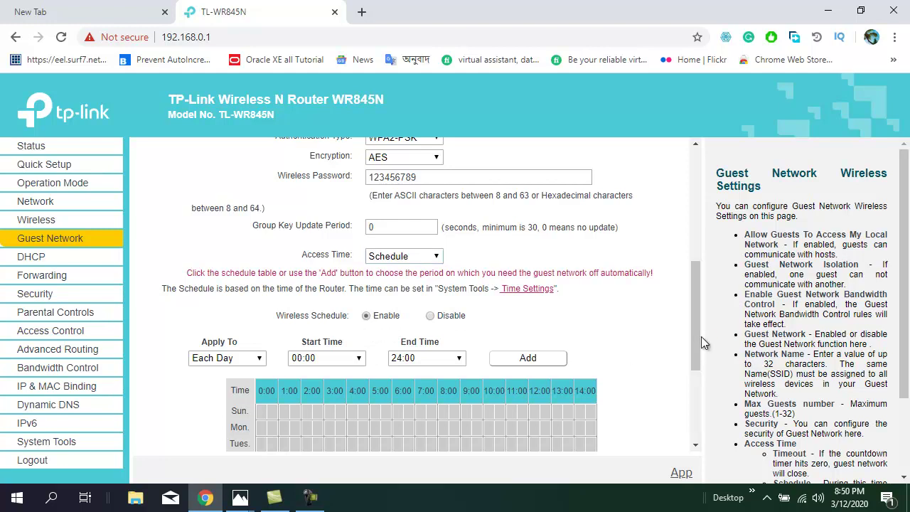
{"action": "scroll", "coordinate": [693, 331], "scroll_direction": "down", "scroll_amount": 1}
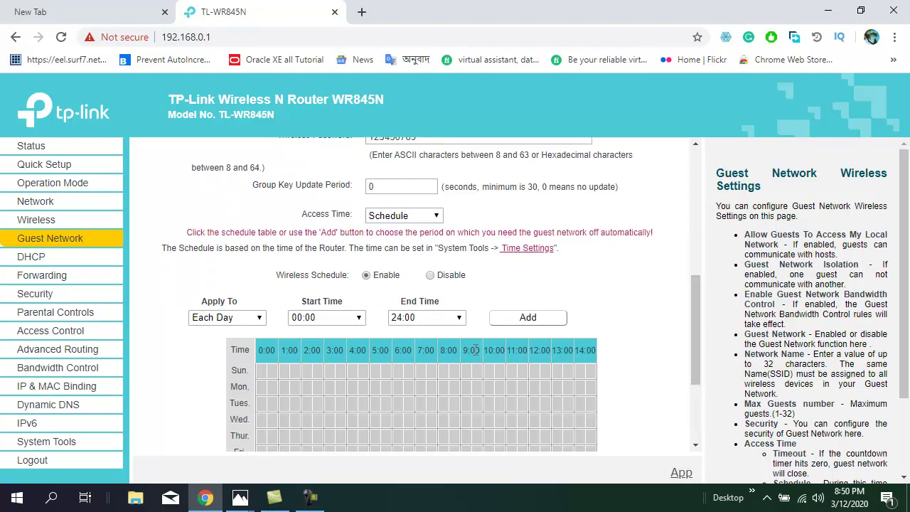
Add an Each Day guest access period from 09:00 to 23:30
{"action": "left_click", "coordinate": [358, 321]}
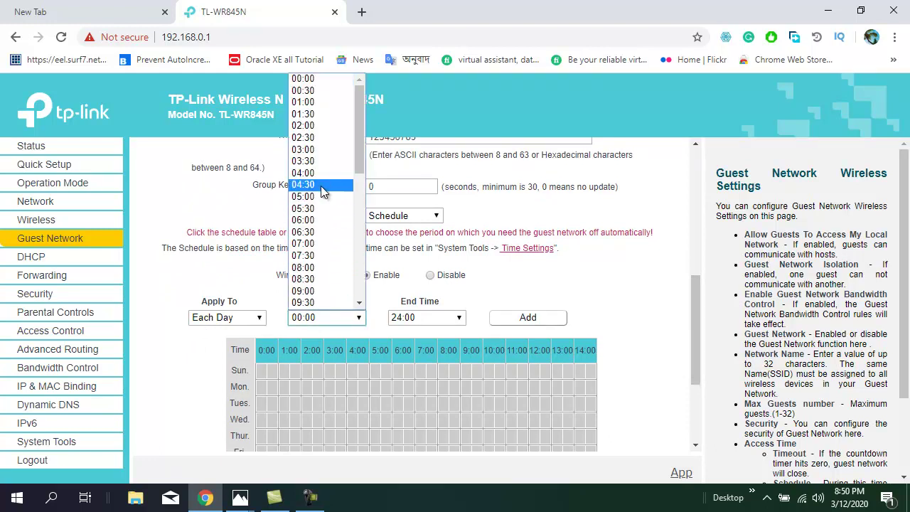
{"action": "left_click", "coordinate": [315, 291]}
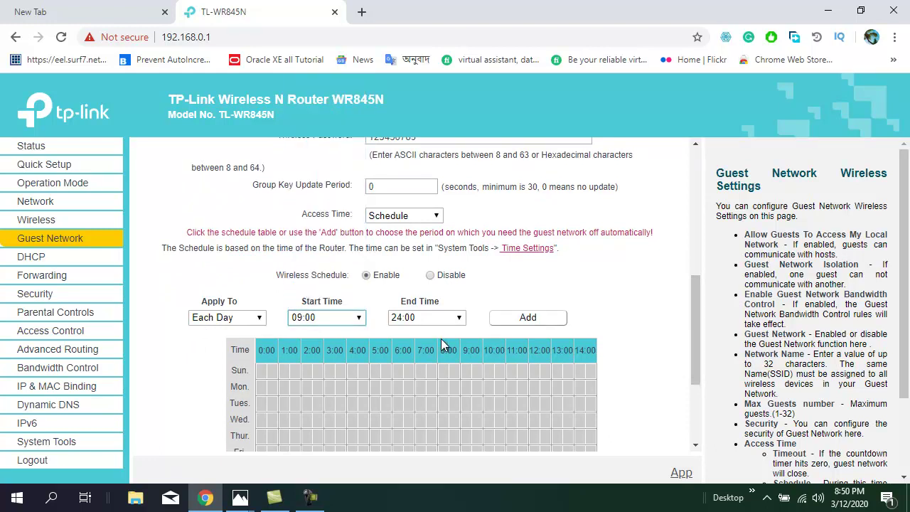
{"action": "left_click", "coordinate": [461, 320]}
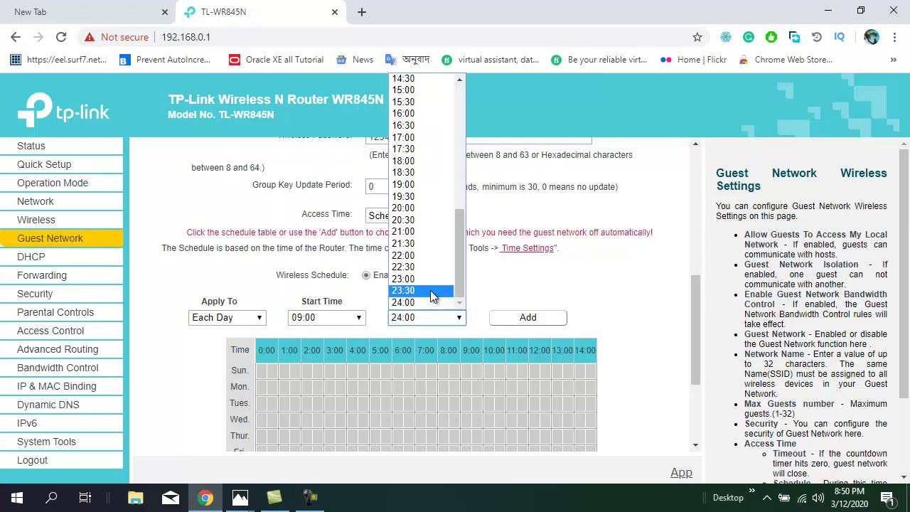
{"action": "left_click", "coordinate": [430, 290]}
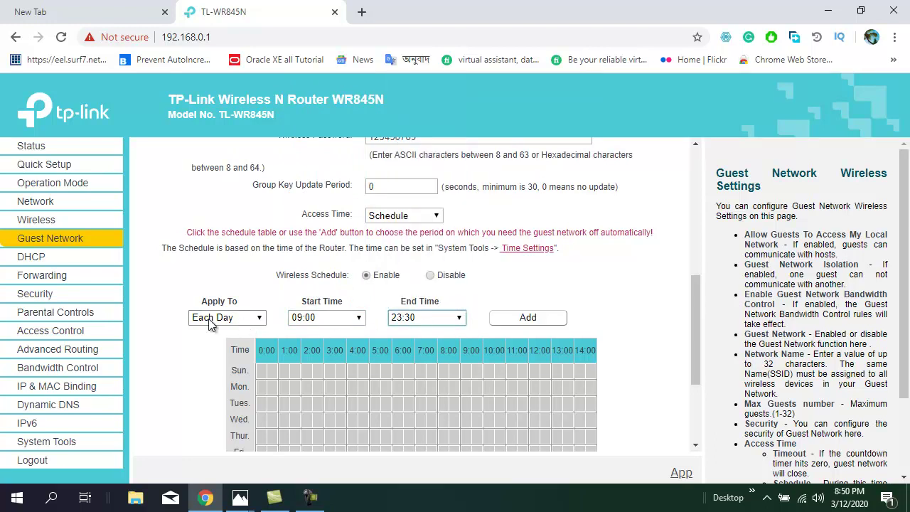
{"action": "left_click", "coordinate": [261, 317]}
{"action": "left_click", "coordinate": [236, 332]}
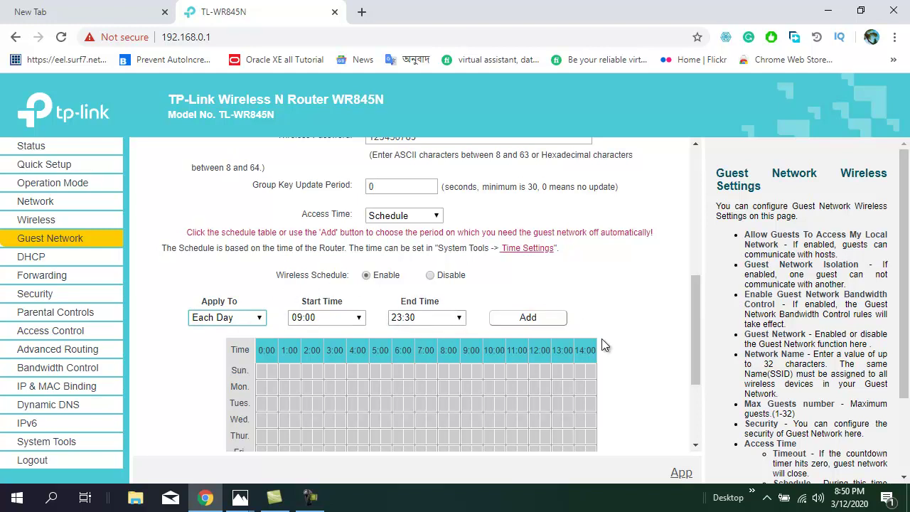
{"action": "left_click_drag", "start_coordinate": [693, 330], "coordinate": [688, 358]}
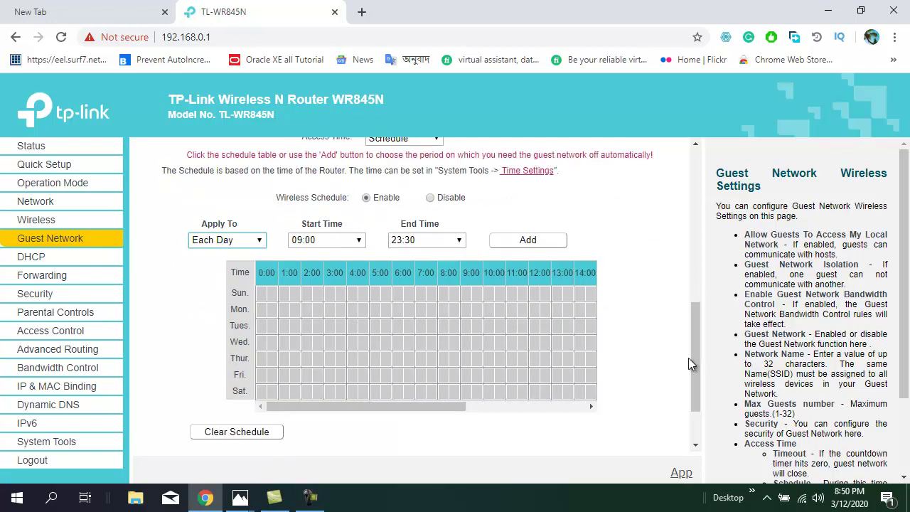
{"action": "left_click", "coordinate": [529, 242]}
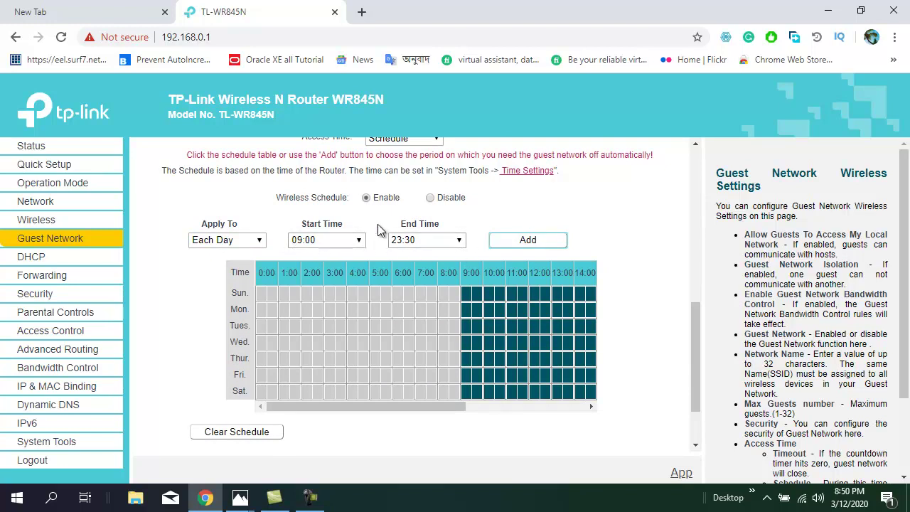
Toggle Wireless Schedule back to Enable and save the Ctg guest network settings
{"action": "left_click", "coordinate": [430, 198]}
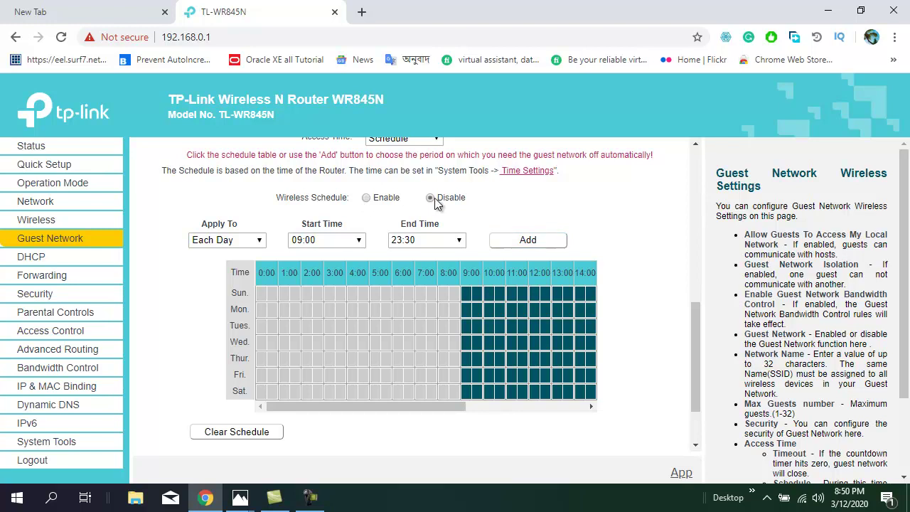
{"action": "left_click", "coordinate": [367, 197]}
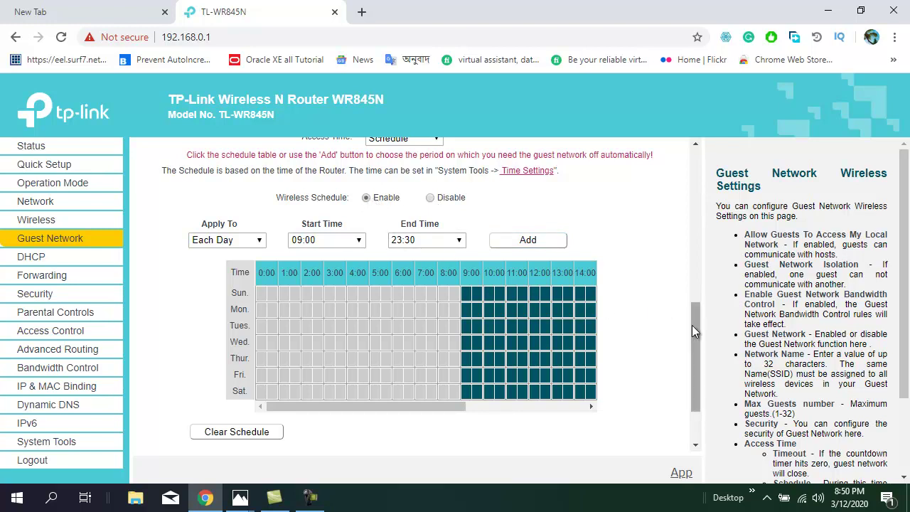
{"action": "left_click_drag", "start_coordinate": [699, 323], "coordinate": [698, 366]}
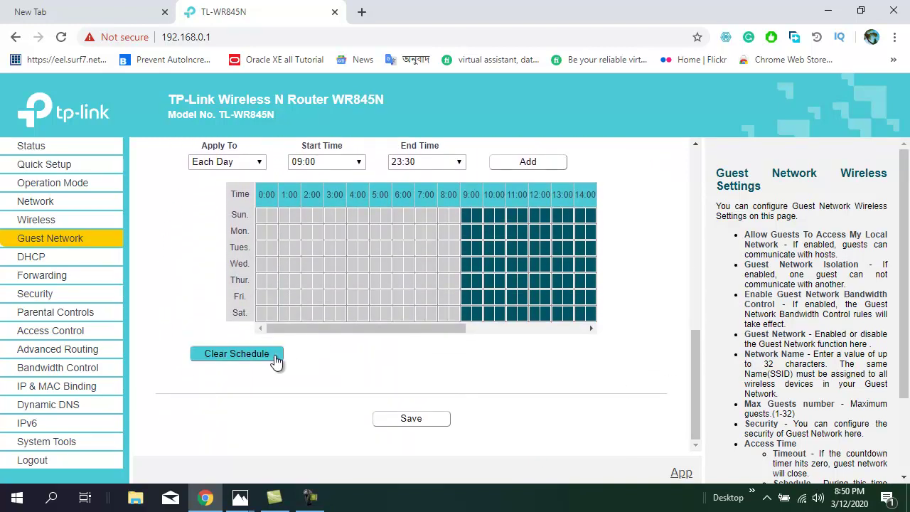
{"action": "left_click", "coordinate": [415, 421]}
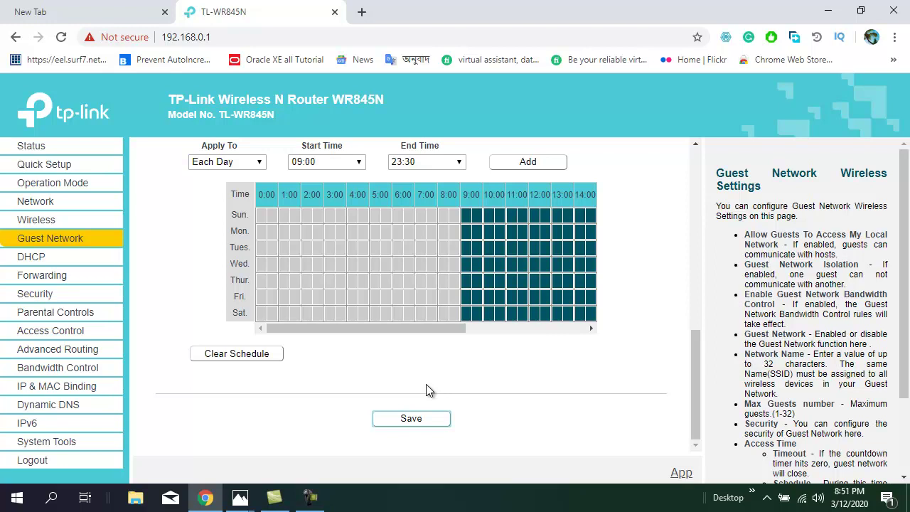
{"action": "scroll", "coordinate": [553, 386], "scroll_direction": "up", "scroll_amount": 6}
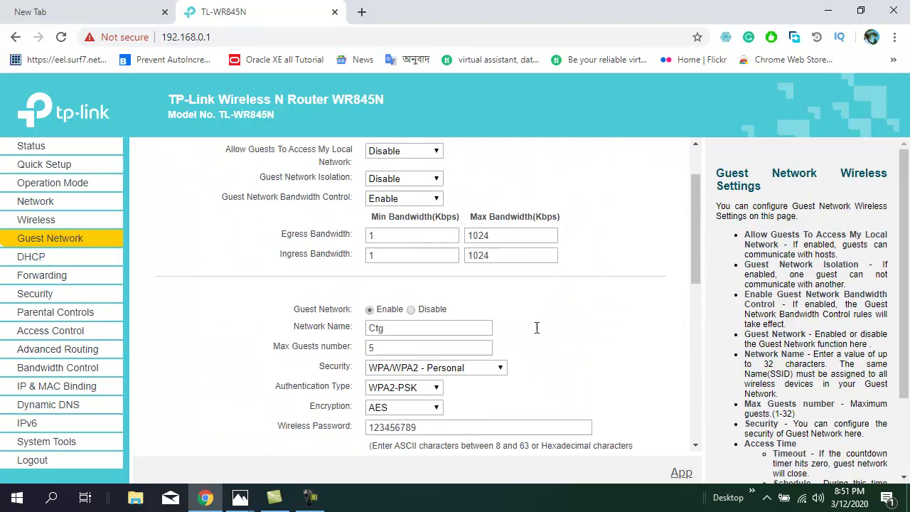
{"action": "scroll", "coordinate": [537, 328], "scroll_direction": "down", "scroll_amount": 2}
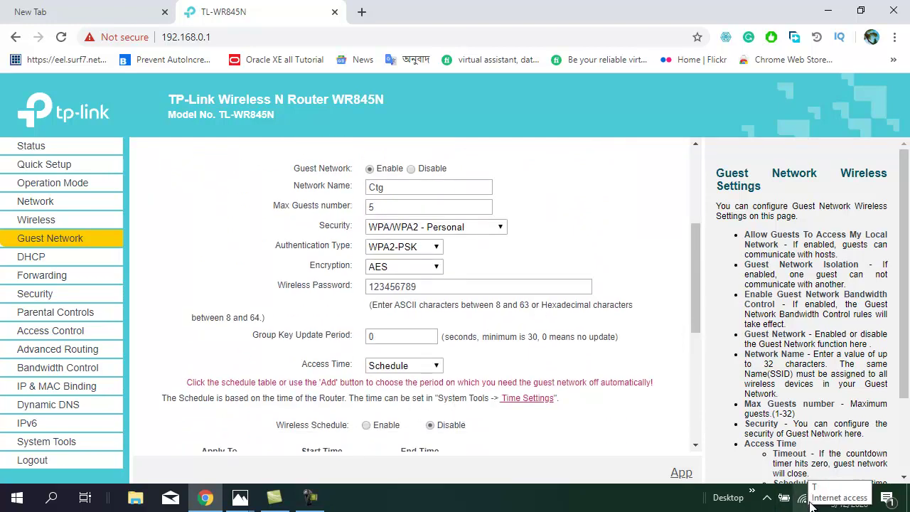
Join the laptop to the Ctg Wi-Fi network using its security key, allowing the PC to be discoverable
{"action": "left_click", "coordinate": [802, 501]}
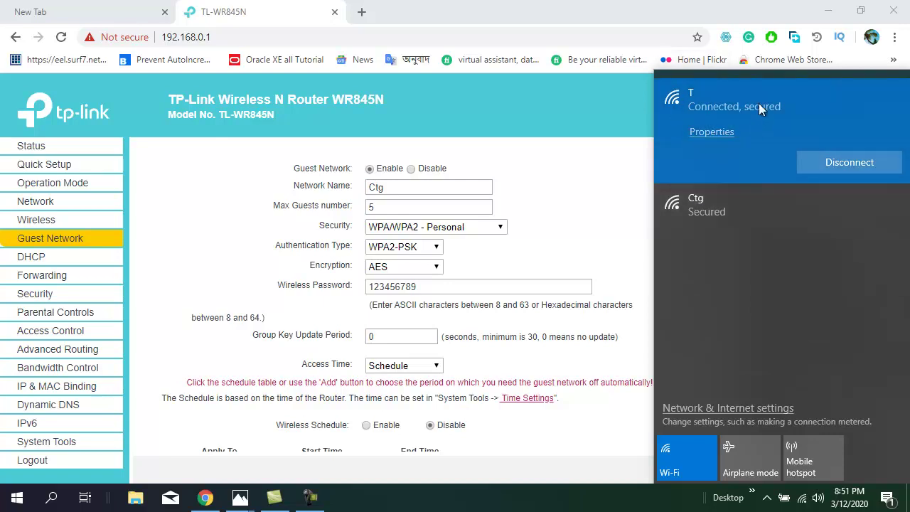
{"action": "left_click", "coordinate": [695, 198]}
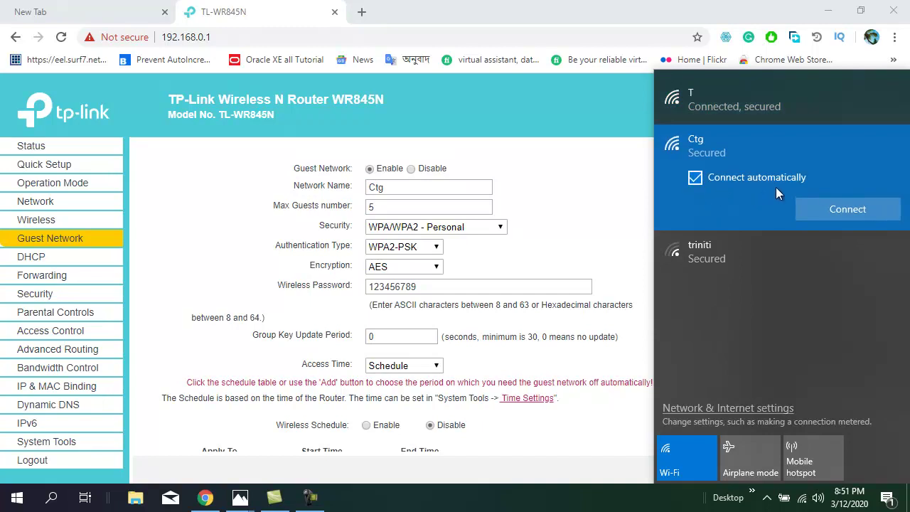
{"action": "left_click", "coordinate": [849, 216]}
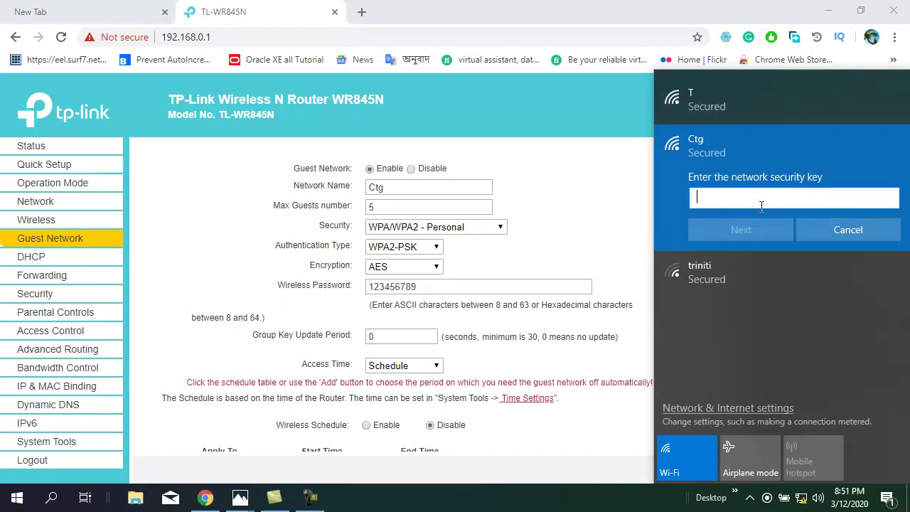
{"action": "type", "text": "123456789"}
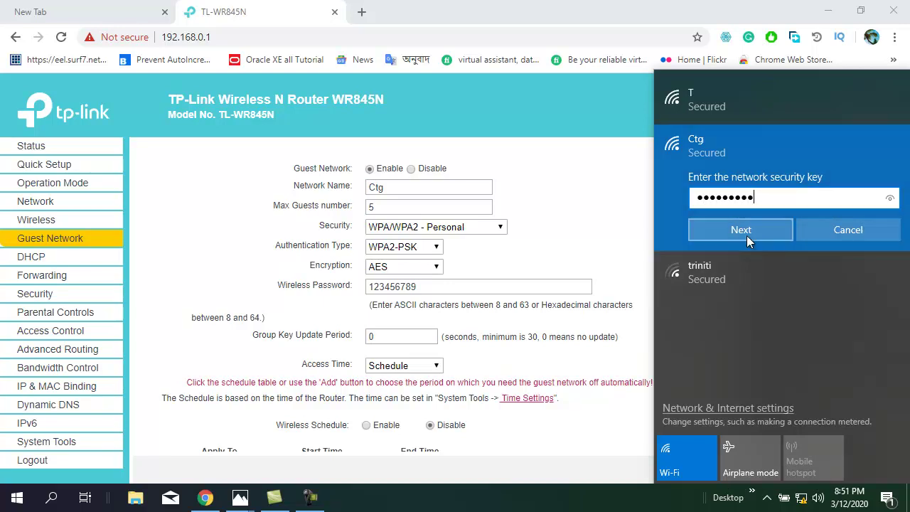
{"action": "left_click", "coordinate": [747, 233]}
{"action": "left_click", "coordinate": [739, 269]}
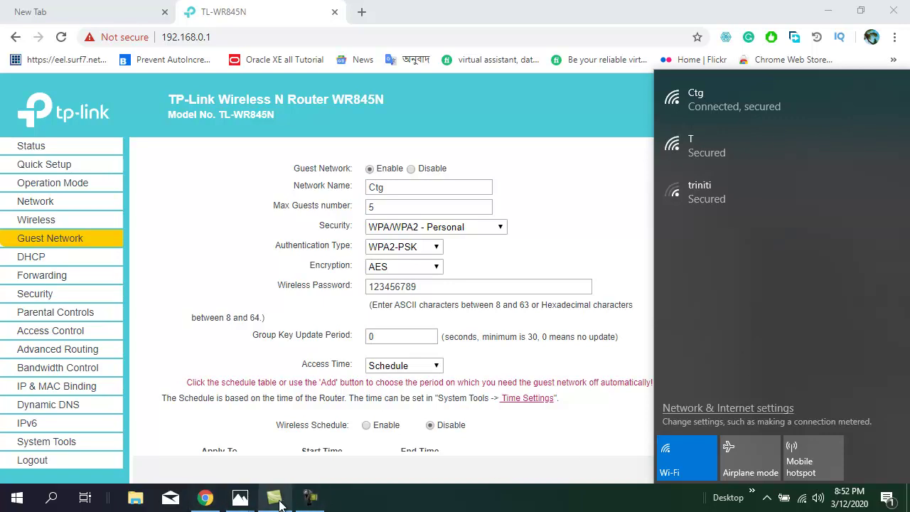
{"action": "mouse_move", "coordinate": [279, 504]}
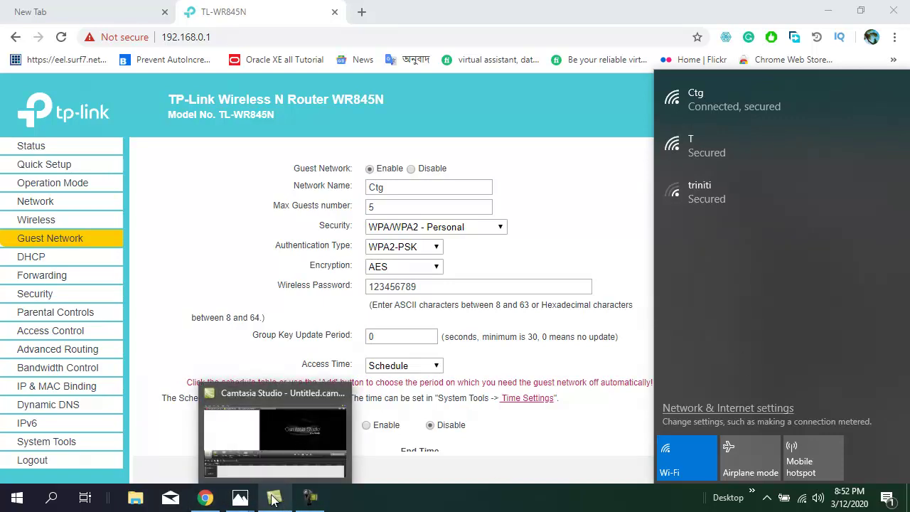